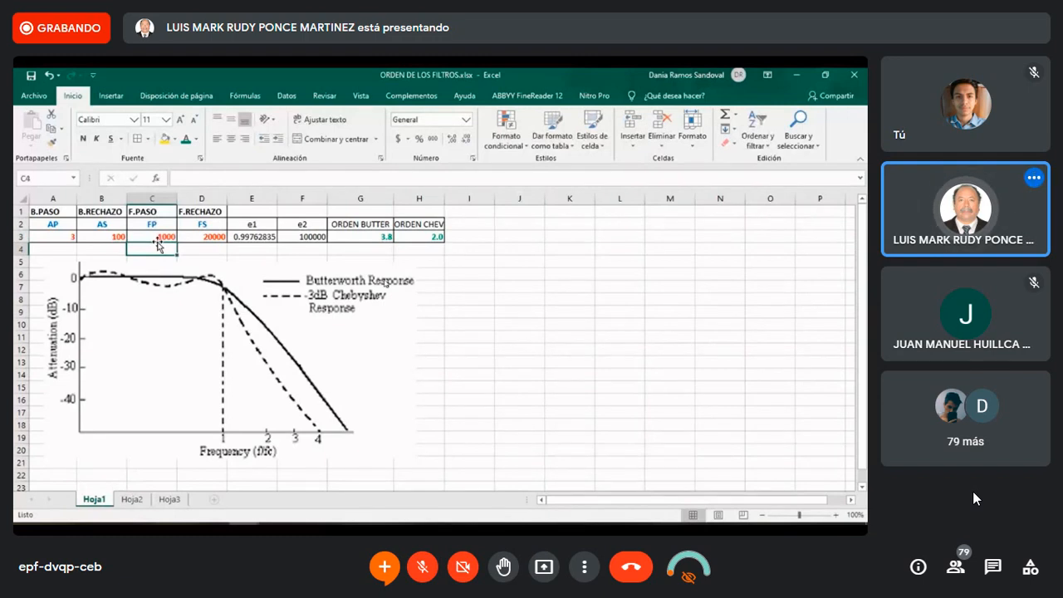
Examine the passband attenuation (AP) and pass frequency (FP) inputs of the filter order table on sheet Hoja1
left_click(63, 238)
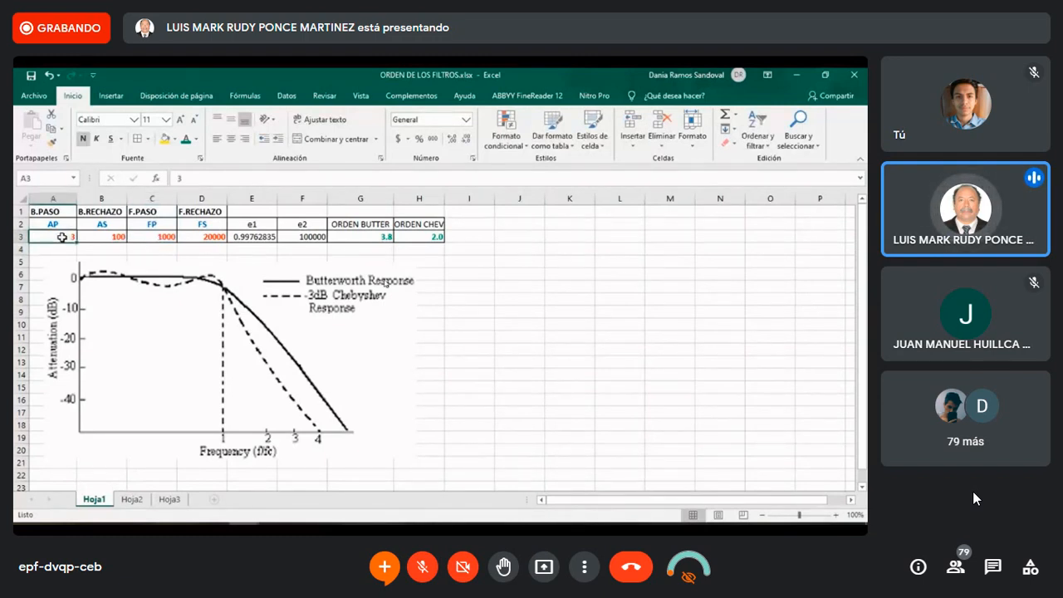
key("Return")
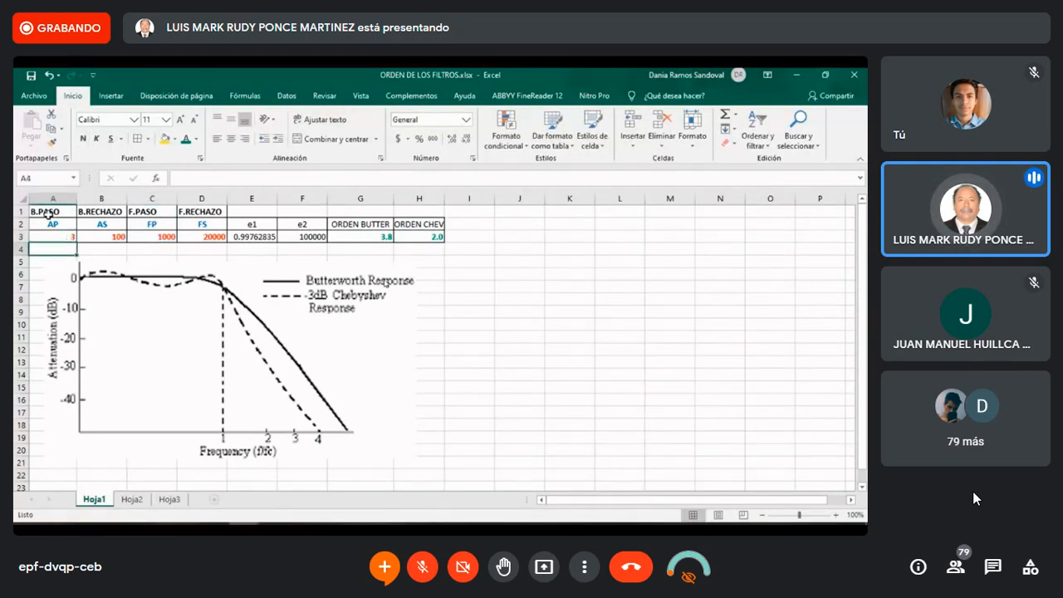
left_click(59, 235)
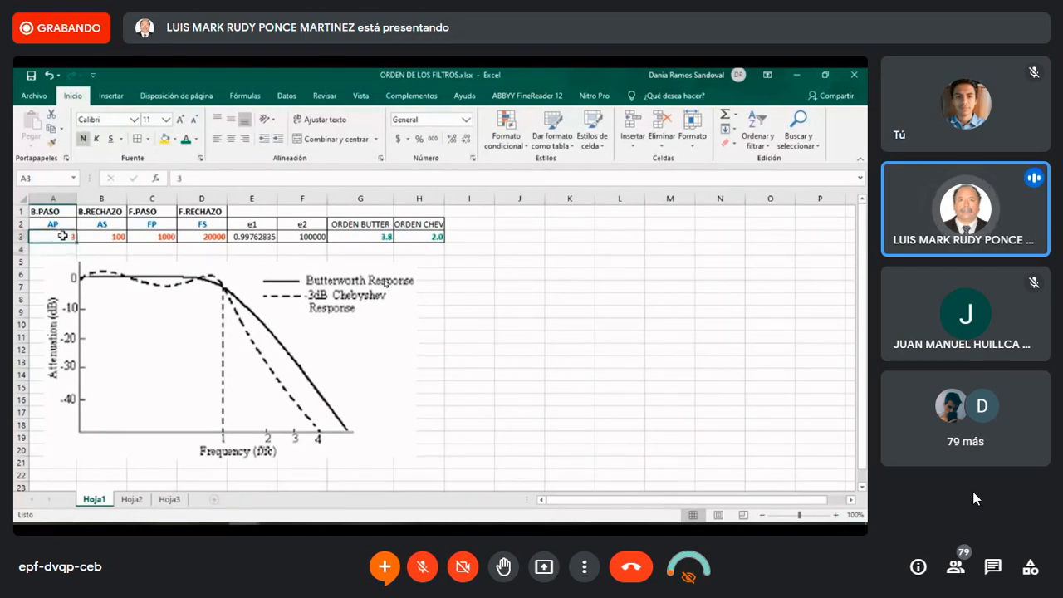
left_click(158, 226)
left_click(158, 236)
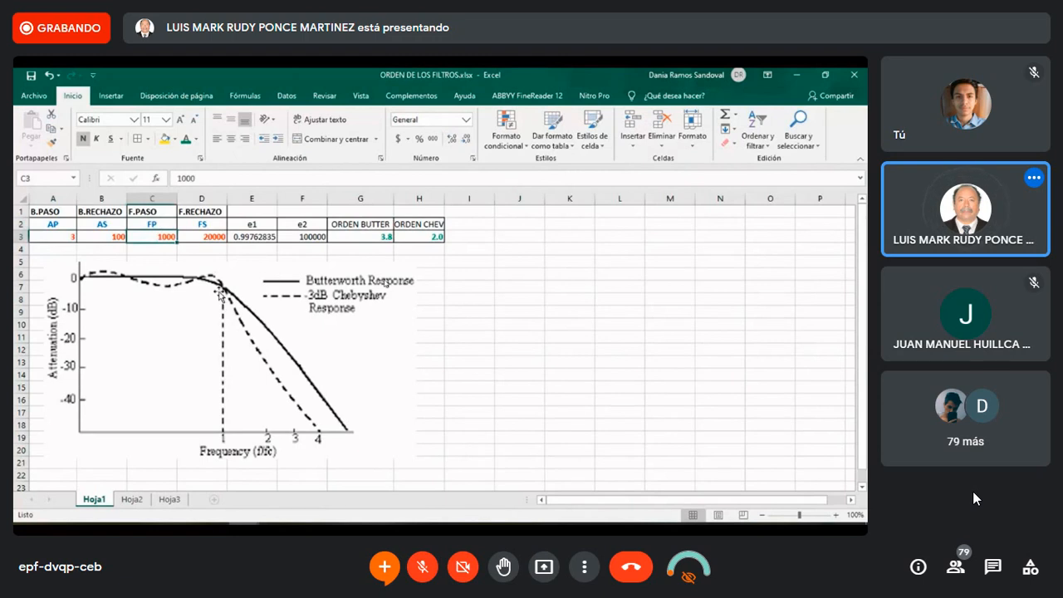
left_click(64, 237)
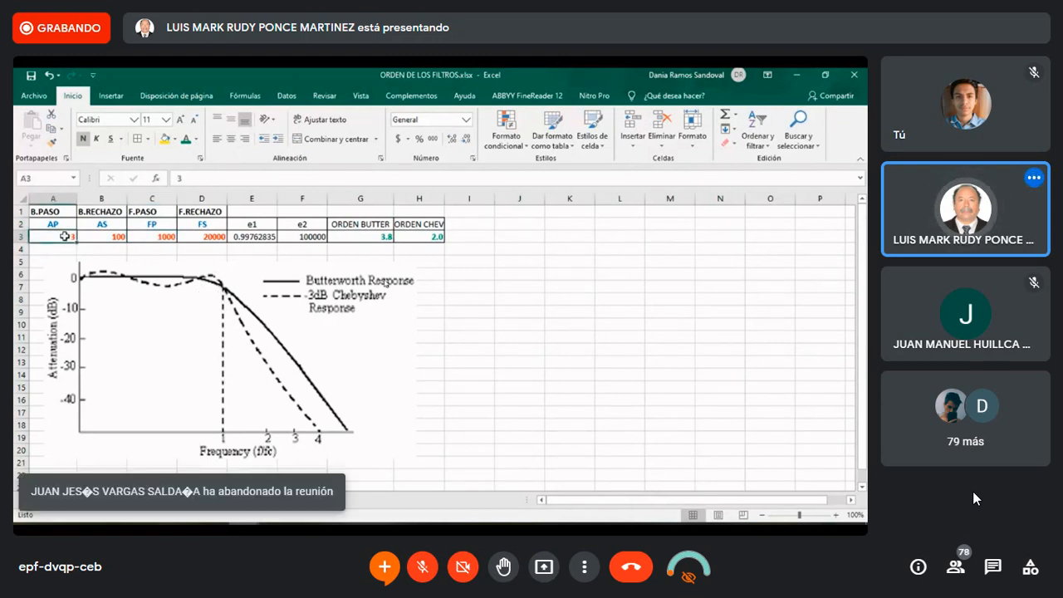
left_click(158, 237)
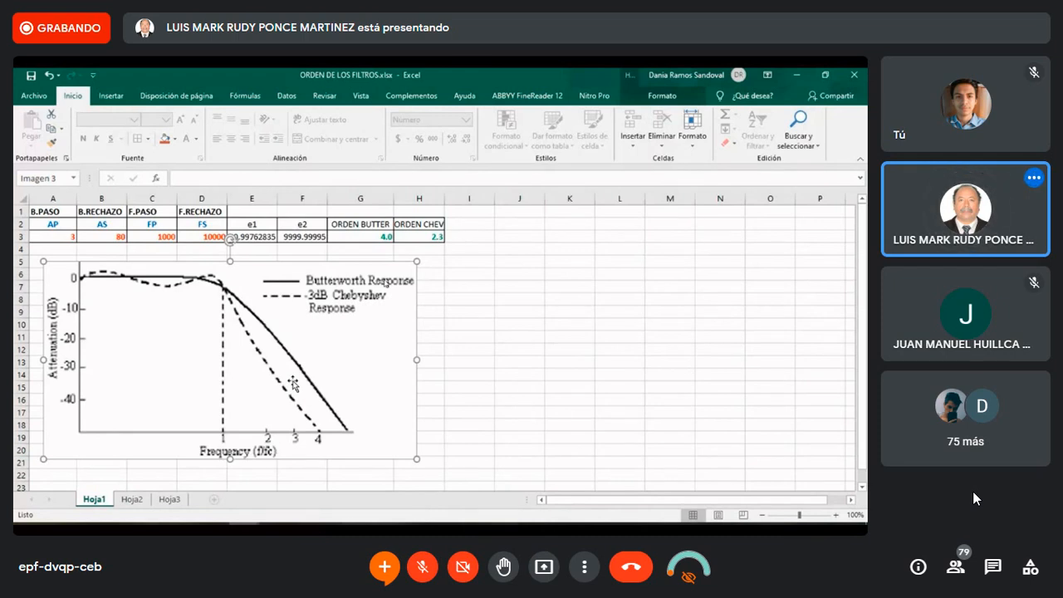
Examine the e1 and ORDEN BUTTER formulas together with the AP and AS attenuation inputs they depend on
left_click(446, 342)
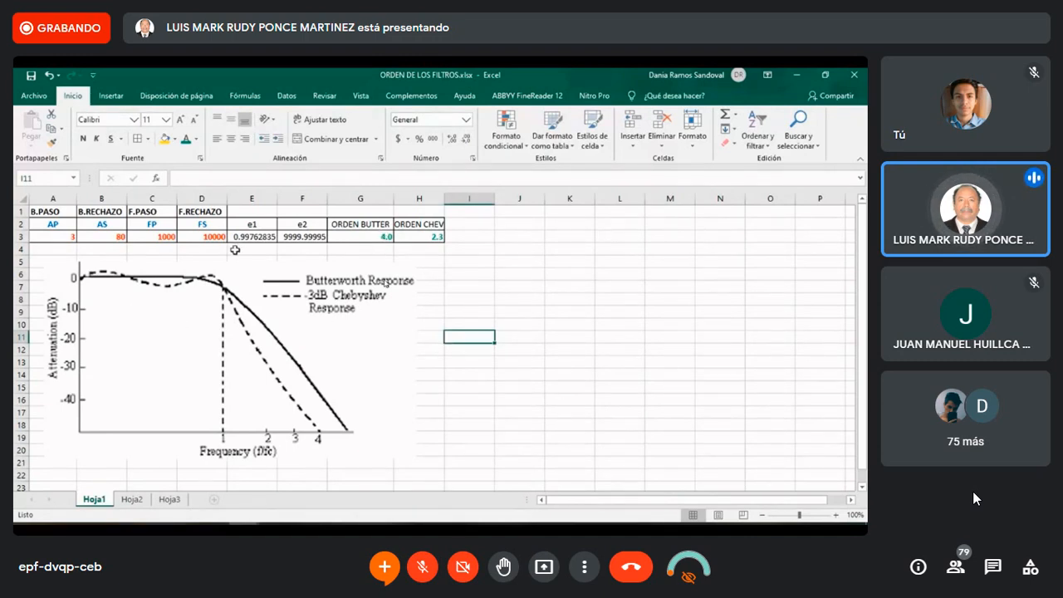
left_click(96, 237)
left_click(252, 236)
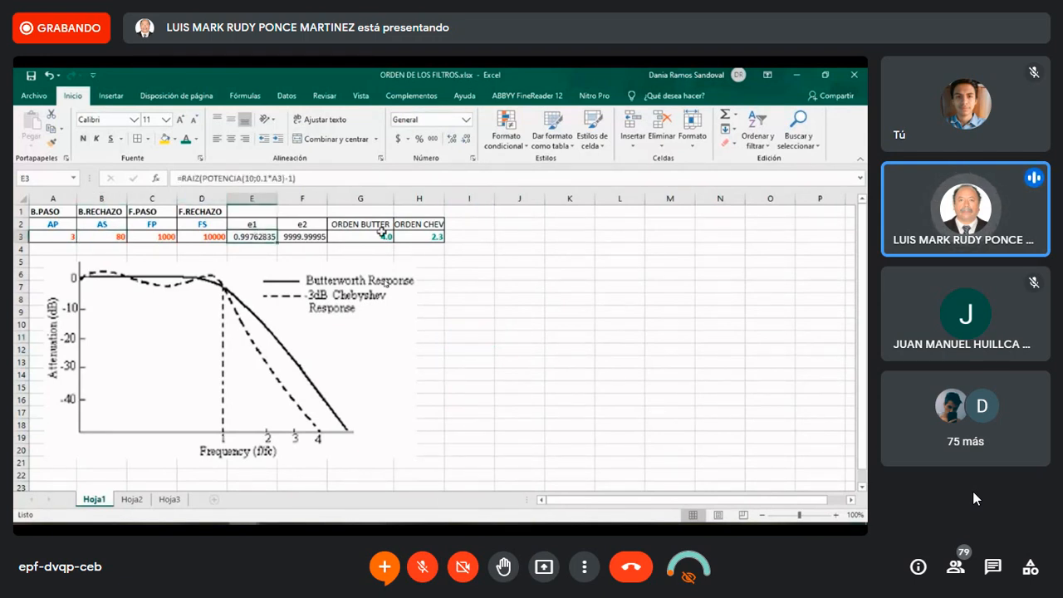
left_click(470, 271)
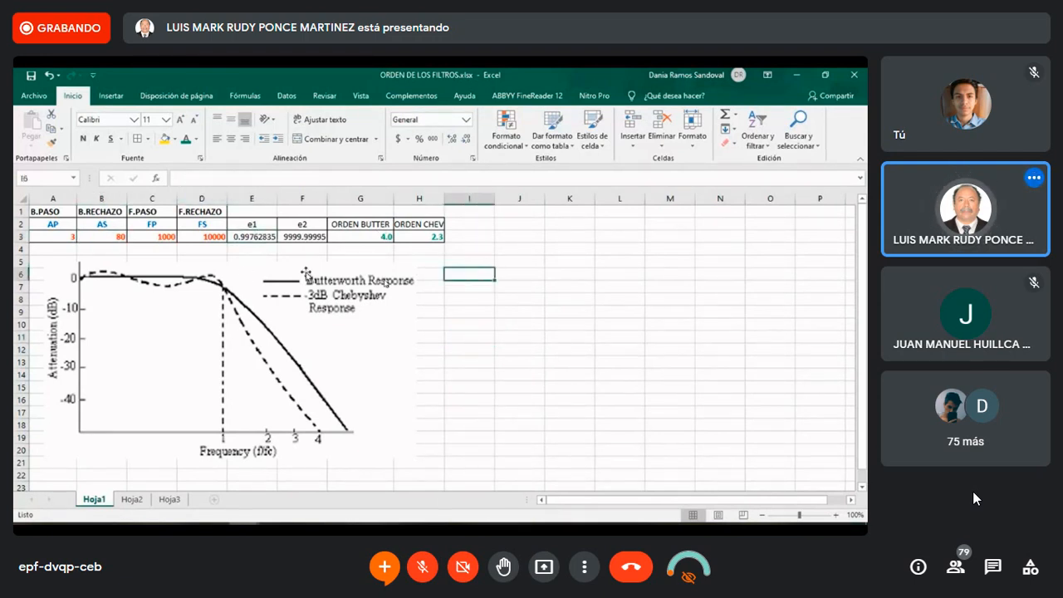
left_click(71, 238)
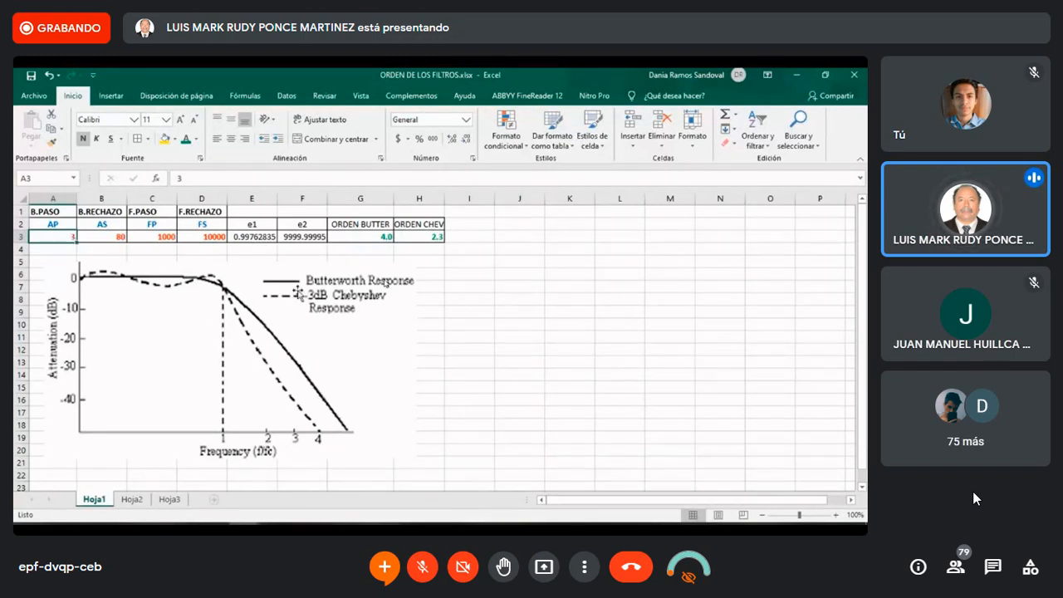
left_click(513, 337)
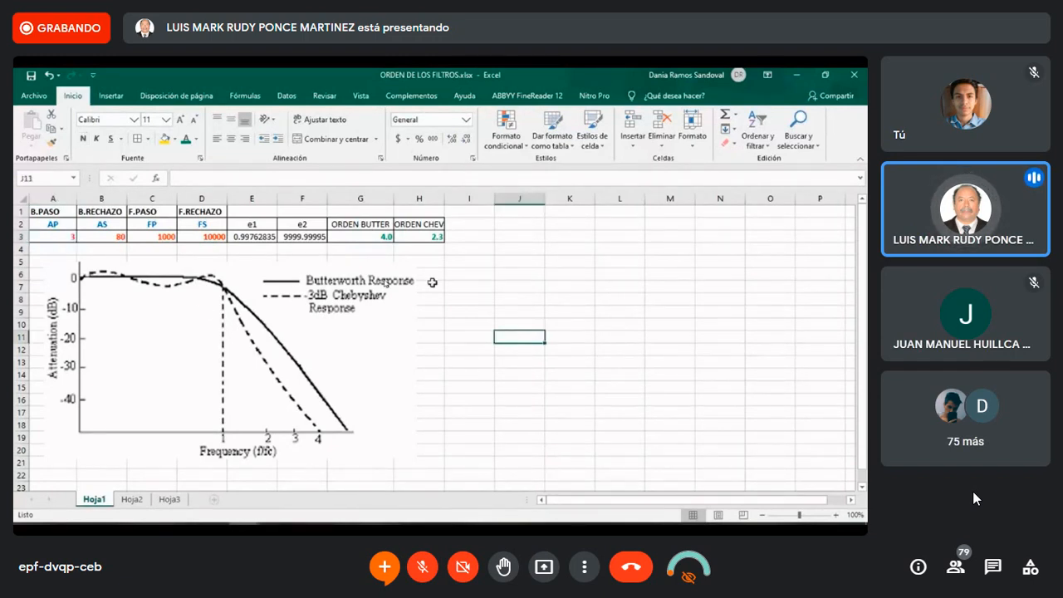
left_click(379, 235)
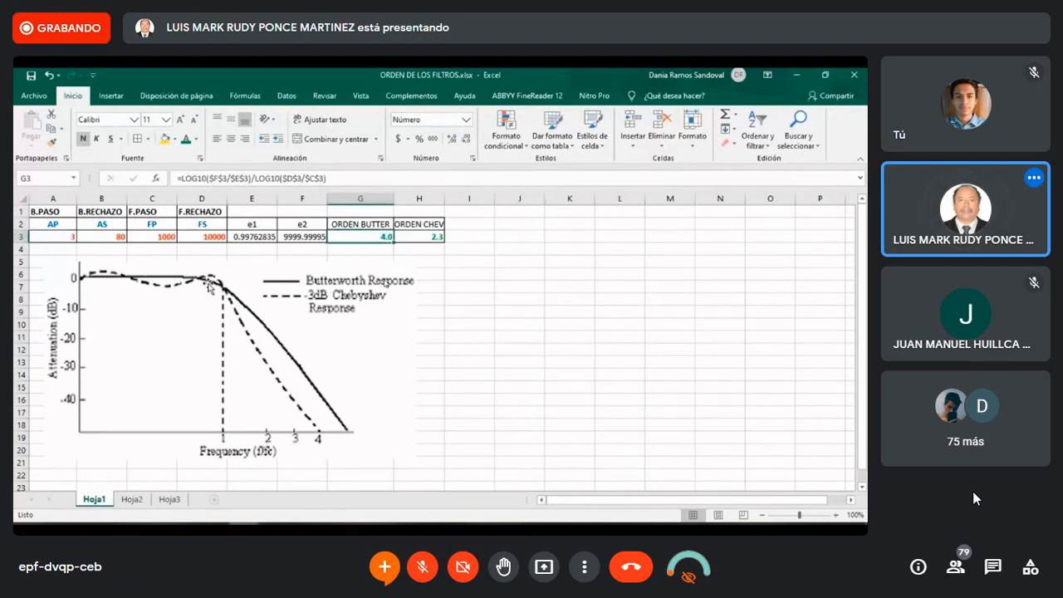
left_click(67, 240)
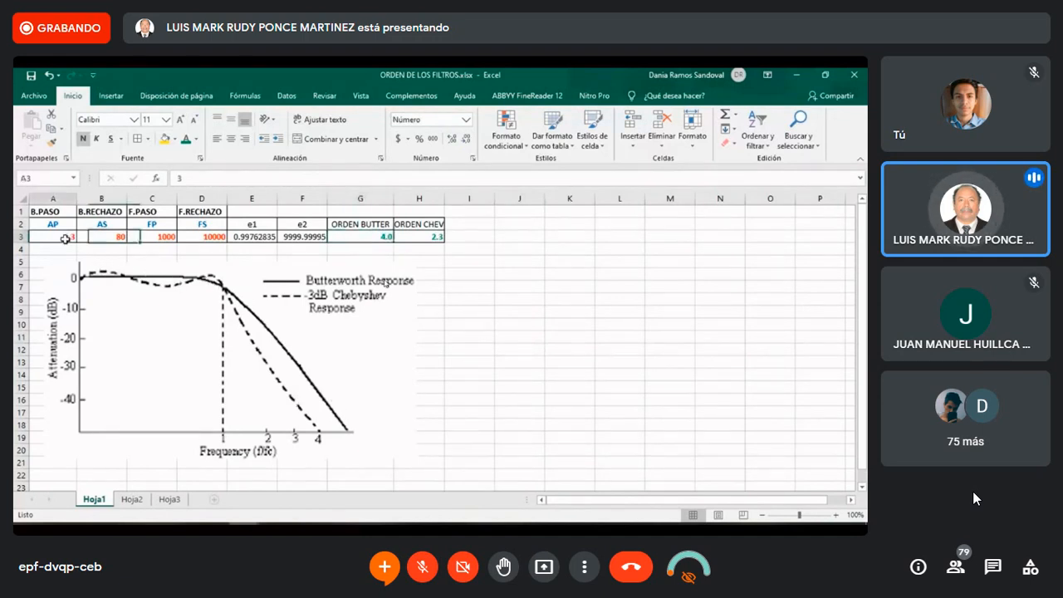
left_click(106, 239)
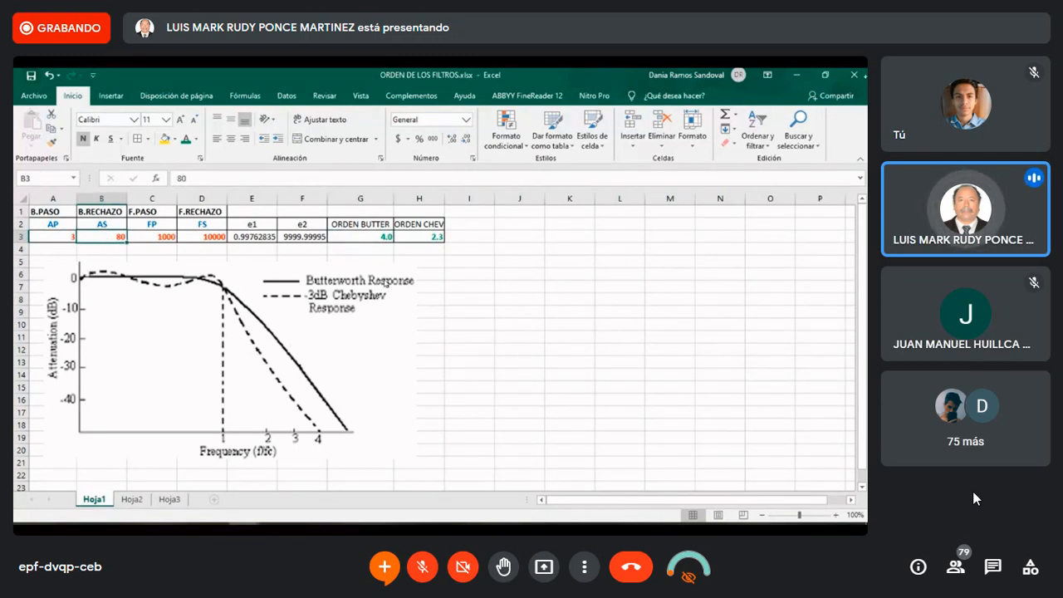
Close the filter order workbook and minimize the PowerPoint presentation behind it
left_click(855, 76)
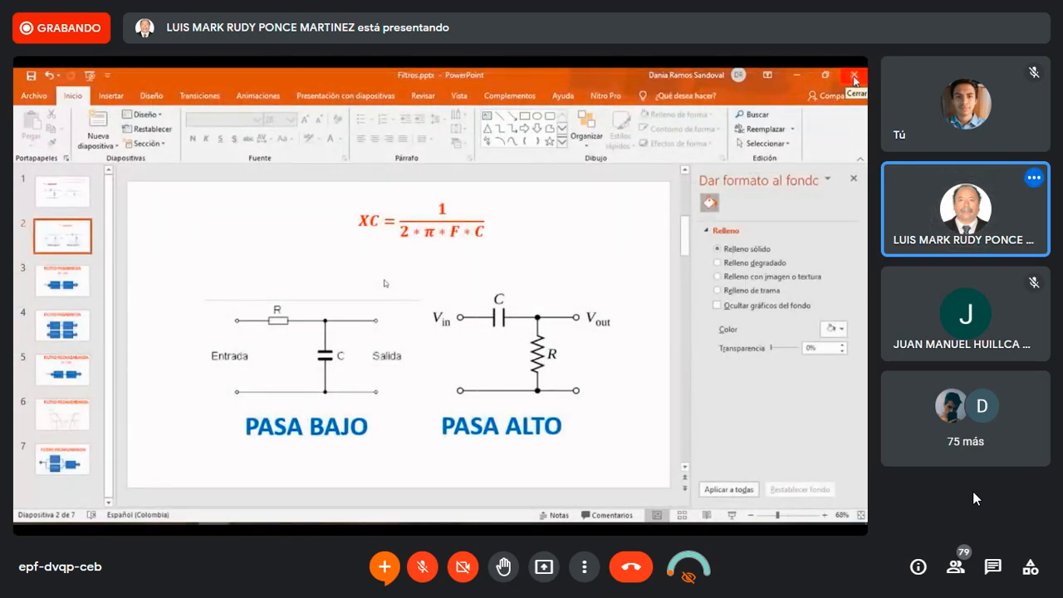
left_click(795, 76)
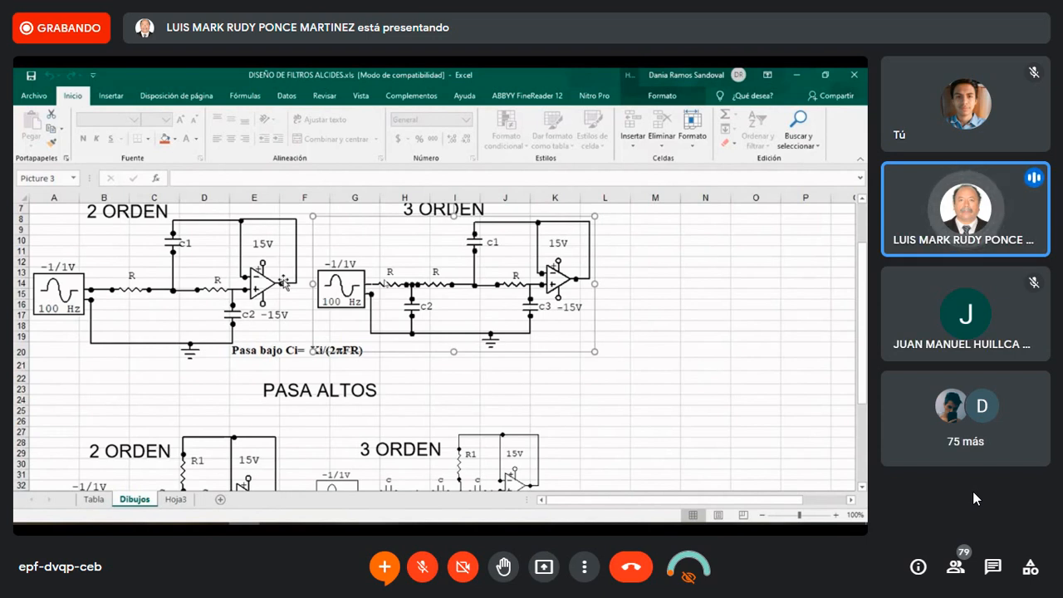
In the Excel filter design workbook, examine the second-order low-pass and high-pass circuit drawings on sheet Dibujos
left_click(133, 263)
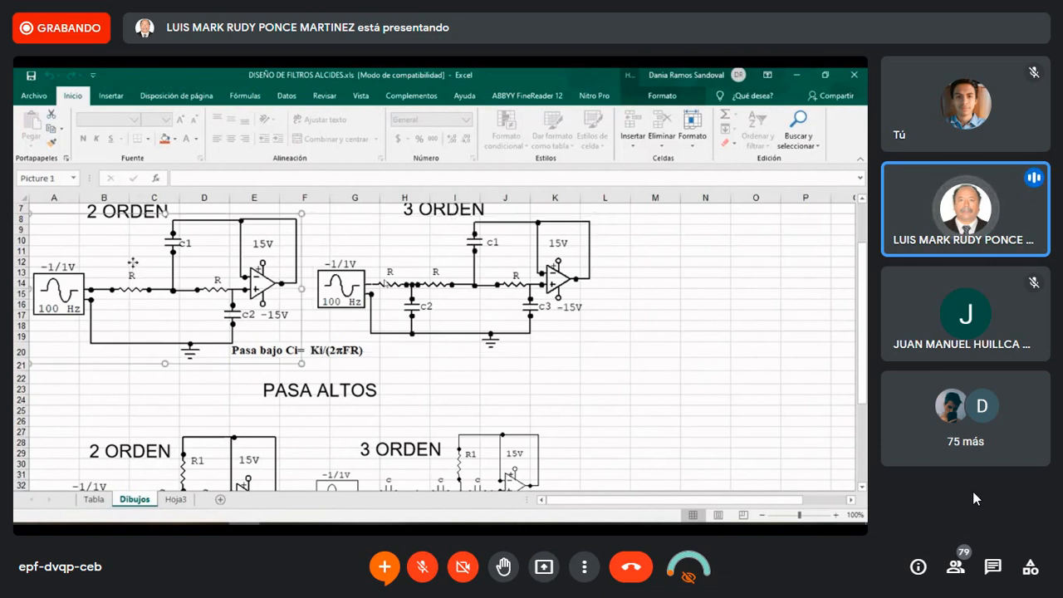
left_click(172, 432)
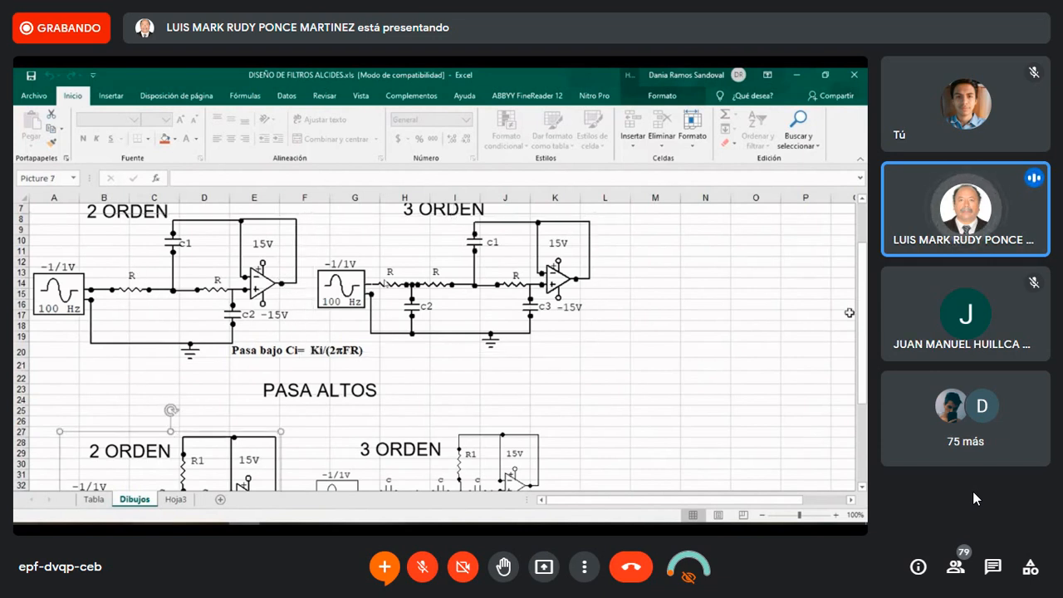
mouse_move(864, 307)
left_mouse_down()
mouse_move(859, 382)
mouse_move(864, 313)
left_mouse_up()
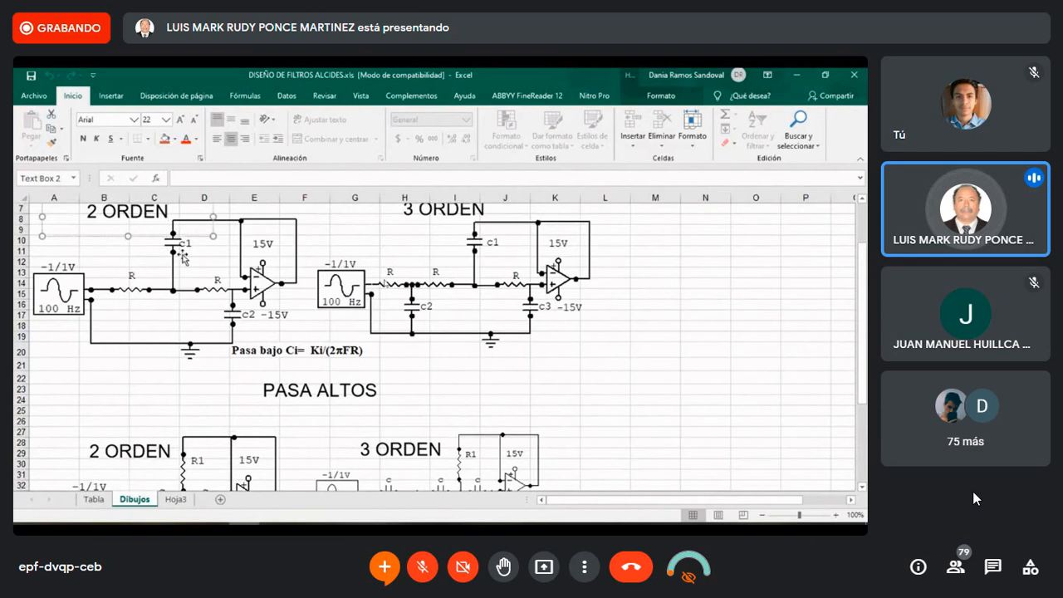
Examine the K1, K2 and K3 coefficients for filter orders 2 through 5 on the Tabla sheet
left_click(94, 499)
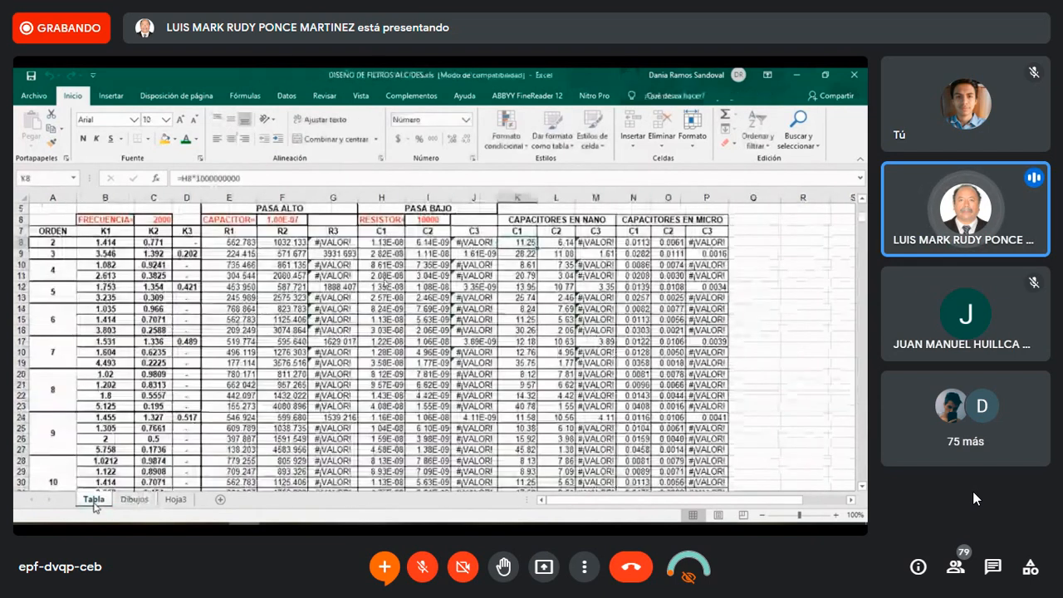
left_click(54, 242)
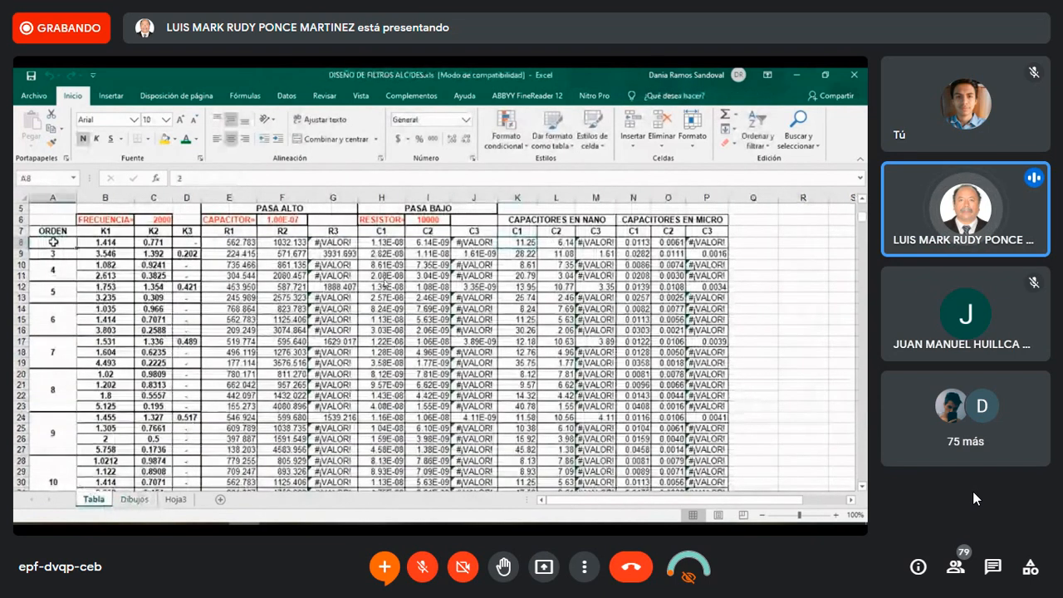
left_click_drag(53, 241, 154, 243)
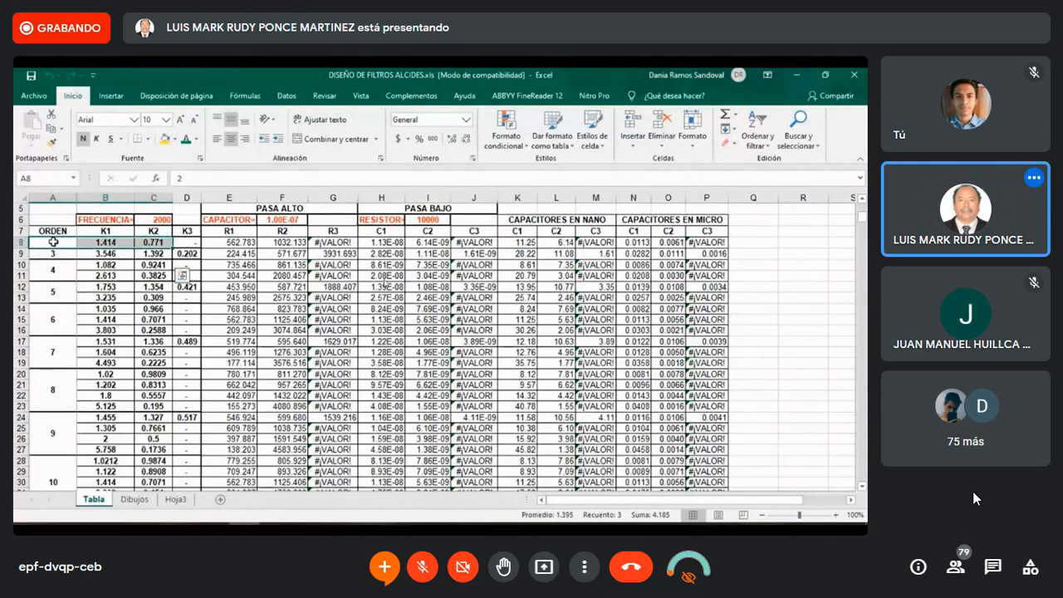
key("Down")
key("shift+Right")
key("shift+Right")
key("shift+Right")
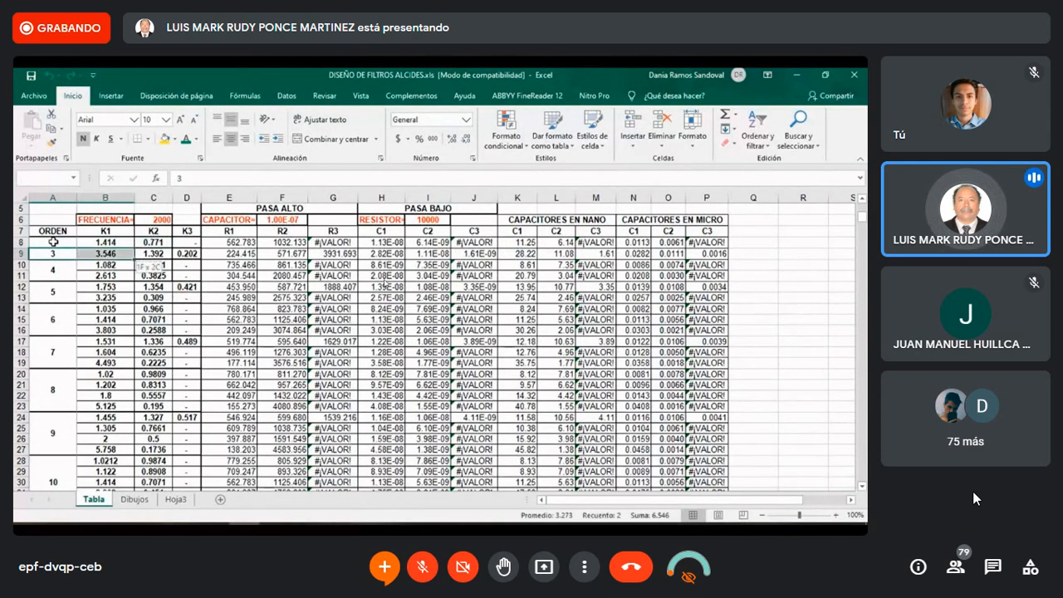
key("Down")
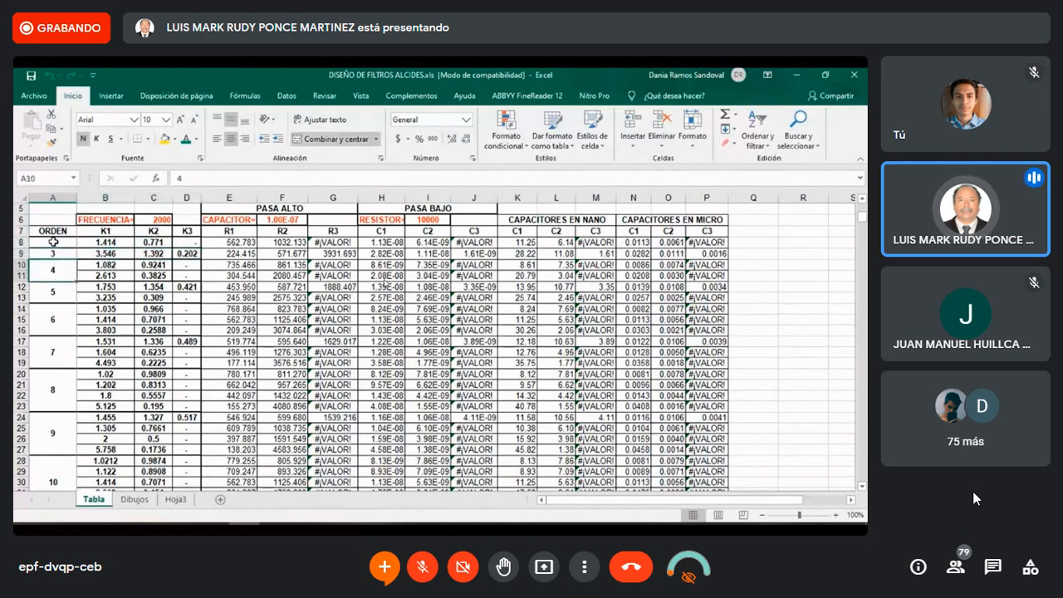
key("shift+Right")
key("shift+Right")
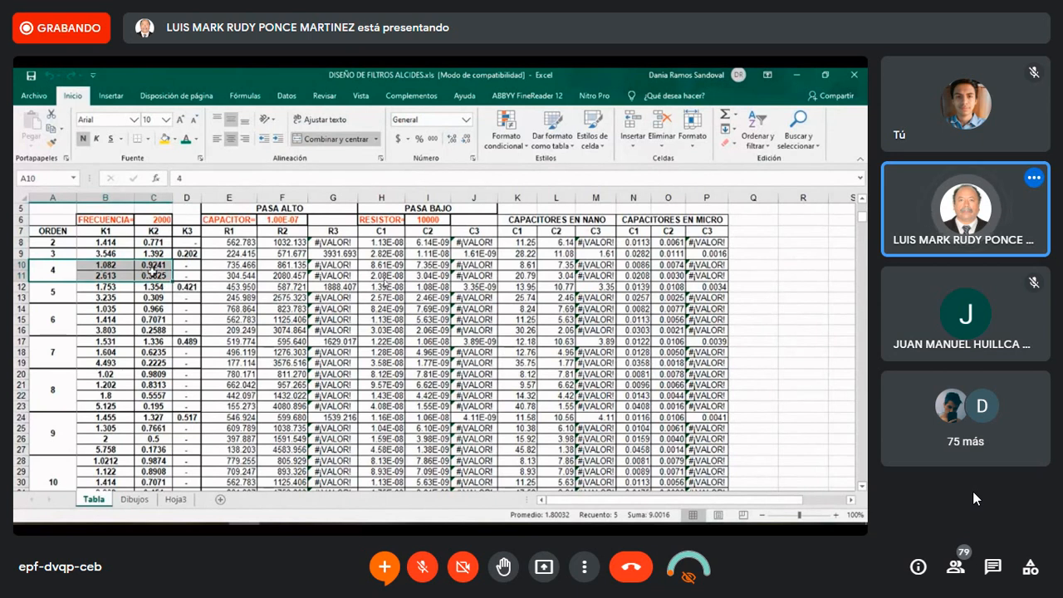
left_click(53, 295)
key("shift+Right")
key("shift+Right")
key("shift+Right")
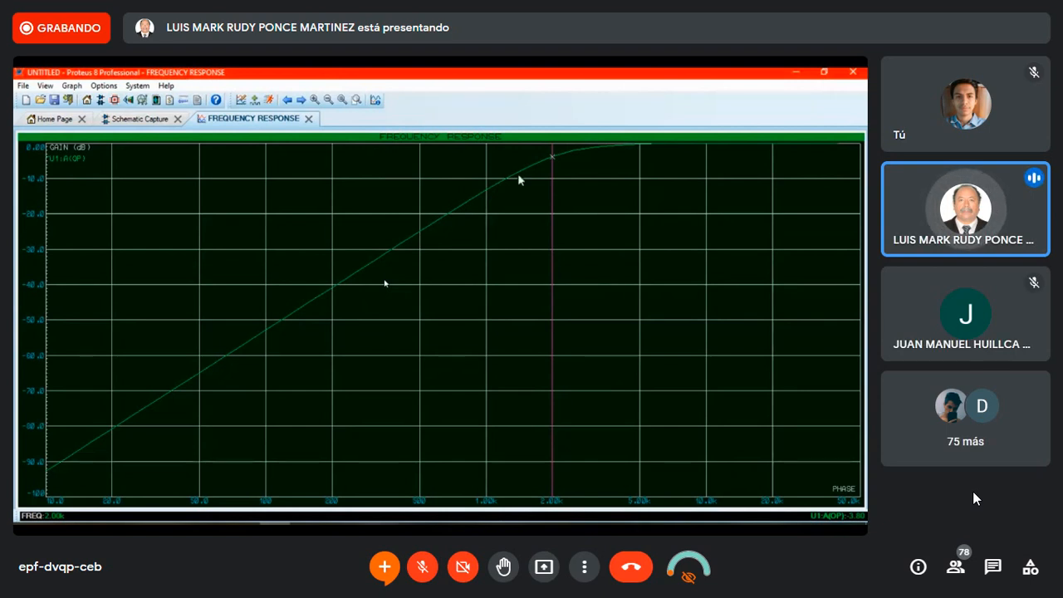
In the Proteus schematic, delete the whole op-amp filter circuit together with its frequency response graph
left_click(135, 120)
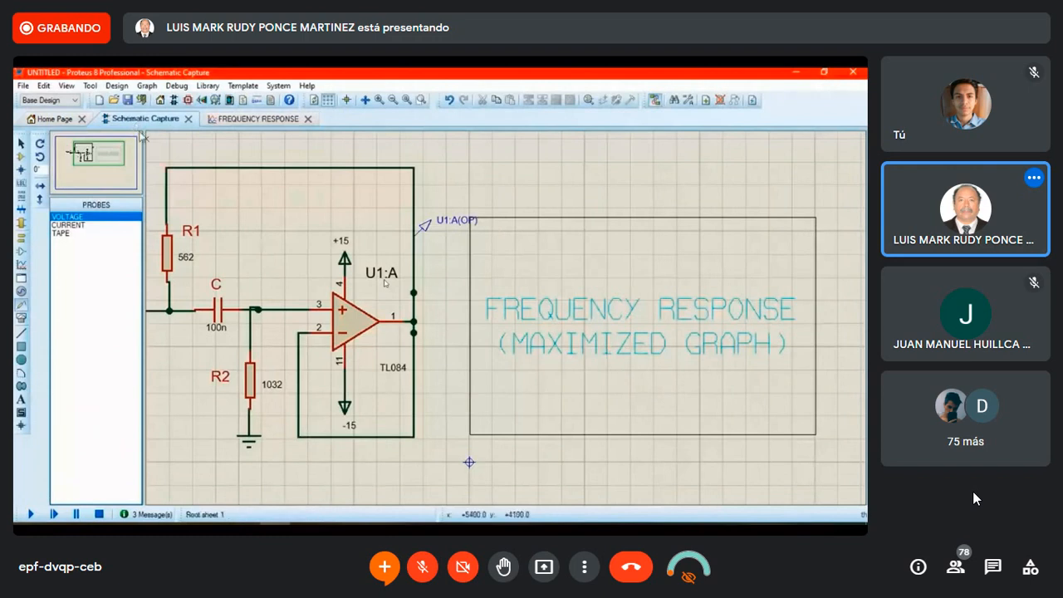
scroll(384, 283, "down", 1)
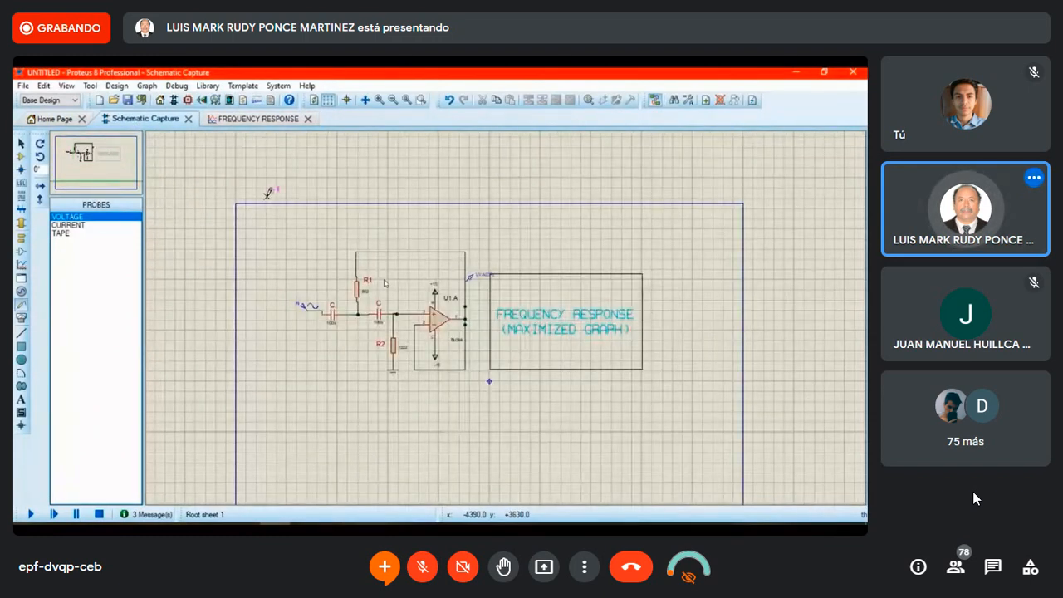
scroll(268, 195, "left", 2)
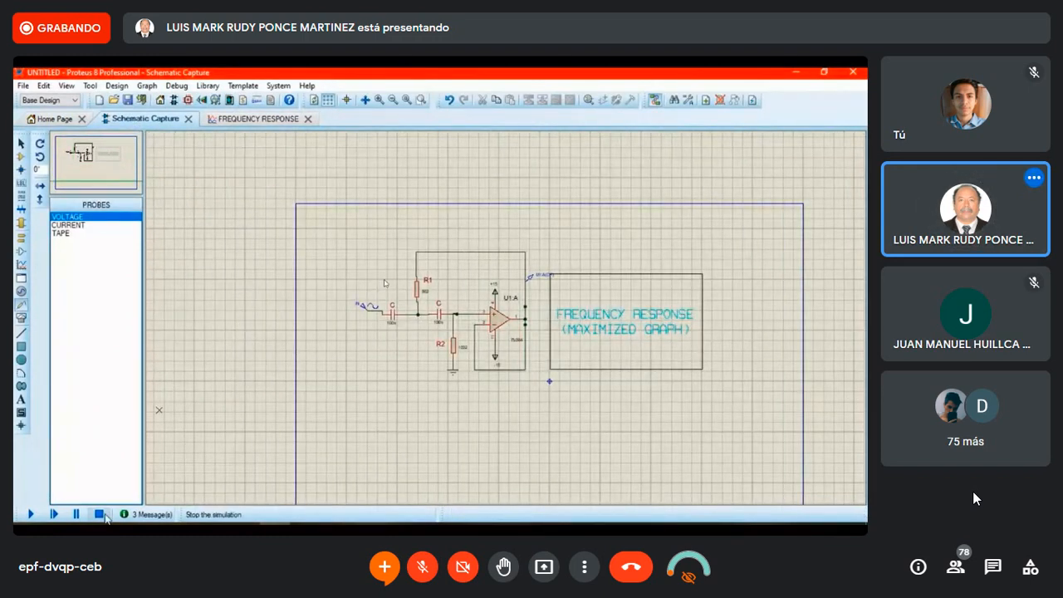
left_click_drag(324, 198, 812, 446)
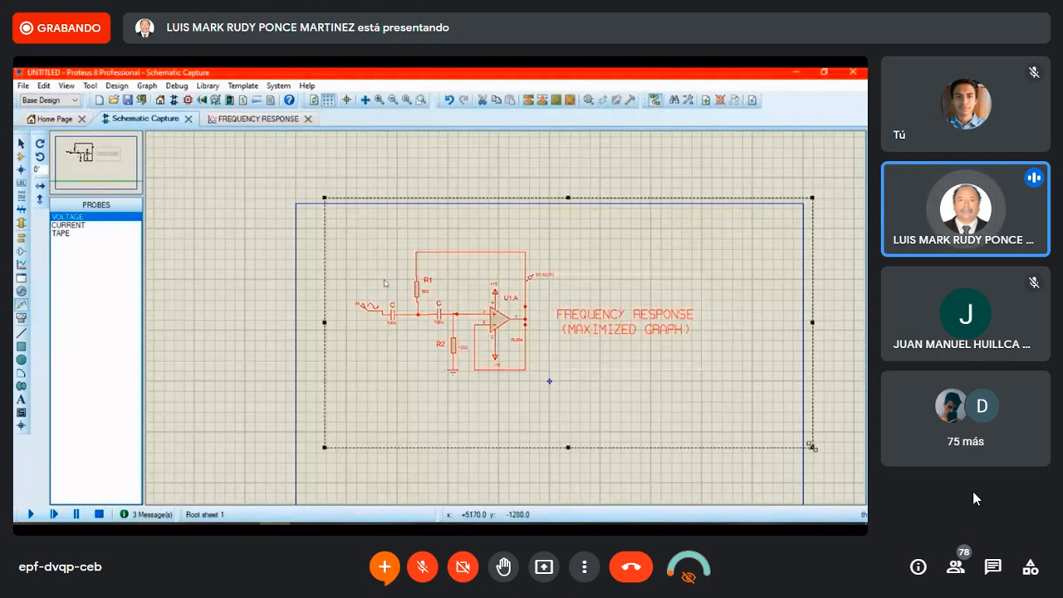
key("Delete")
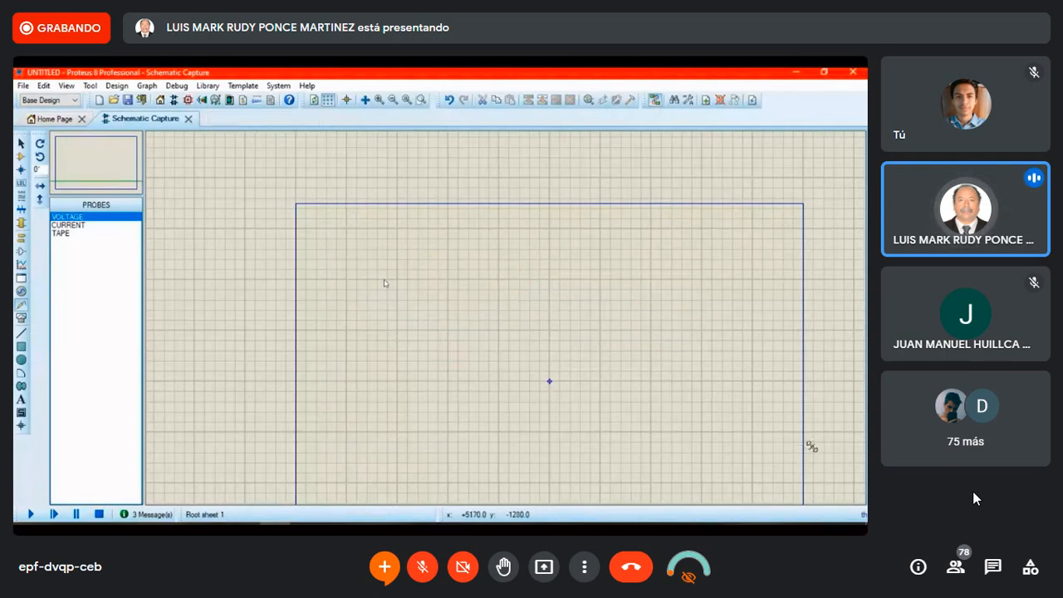
left_click(23, 86)
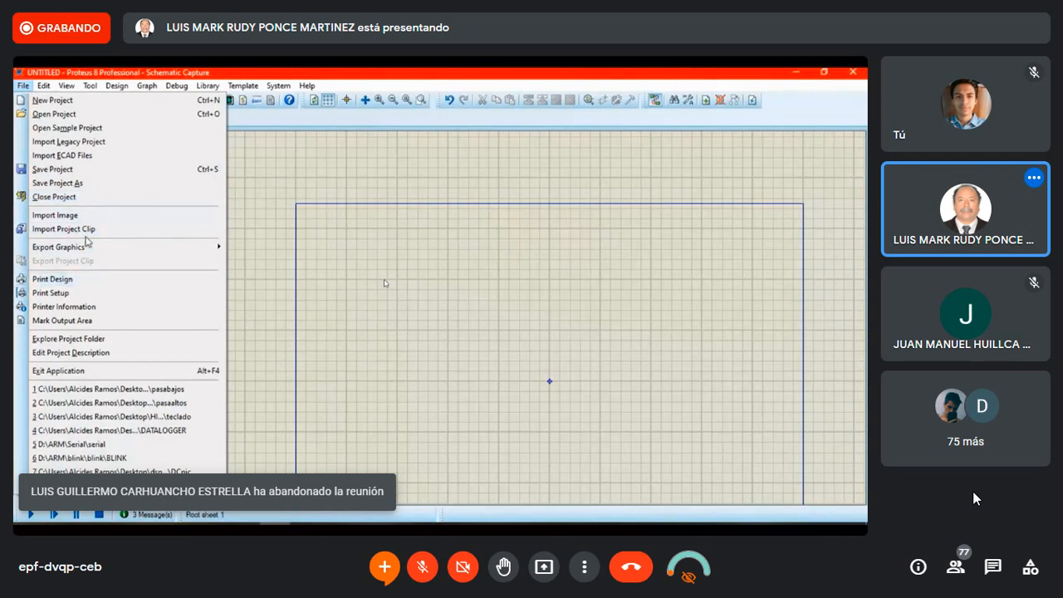
left_click(55, 215)
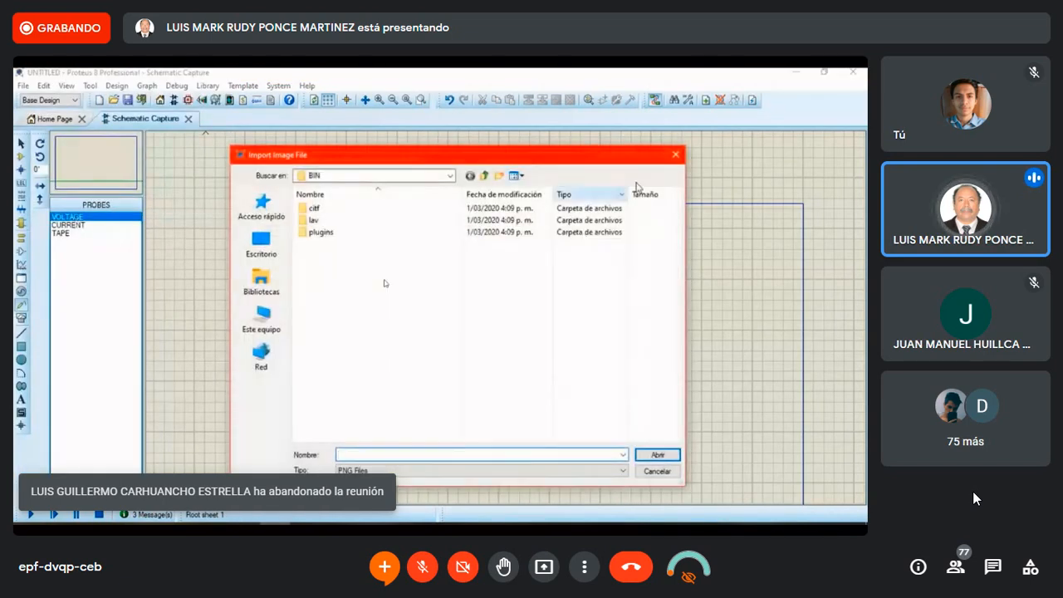
left_click(676, 154)
Start importing a project clip and select pasabajo_3O.pdsclip from the filtros2020 folder on the desktop
left_click(23, 86)
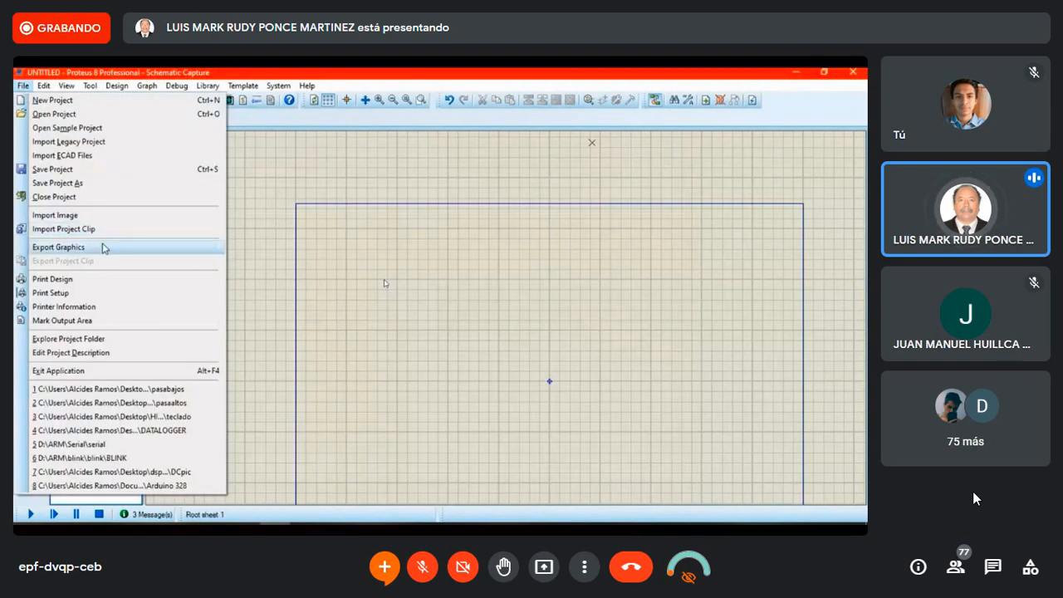
left_click(100, 229)
left_click(261, 245)
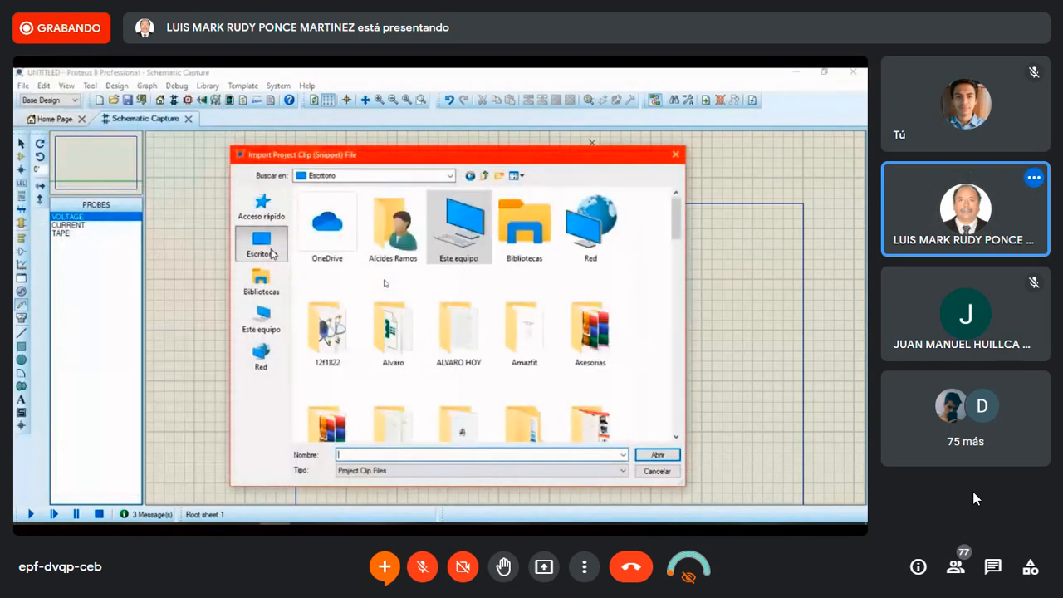
scroll(477, 346, "down", 3)
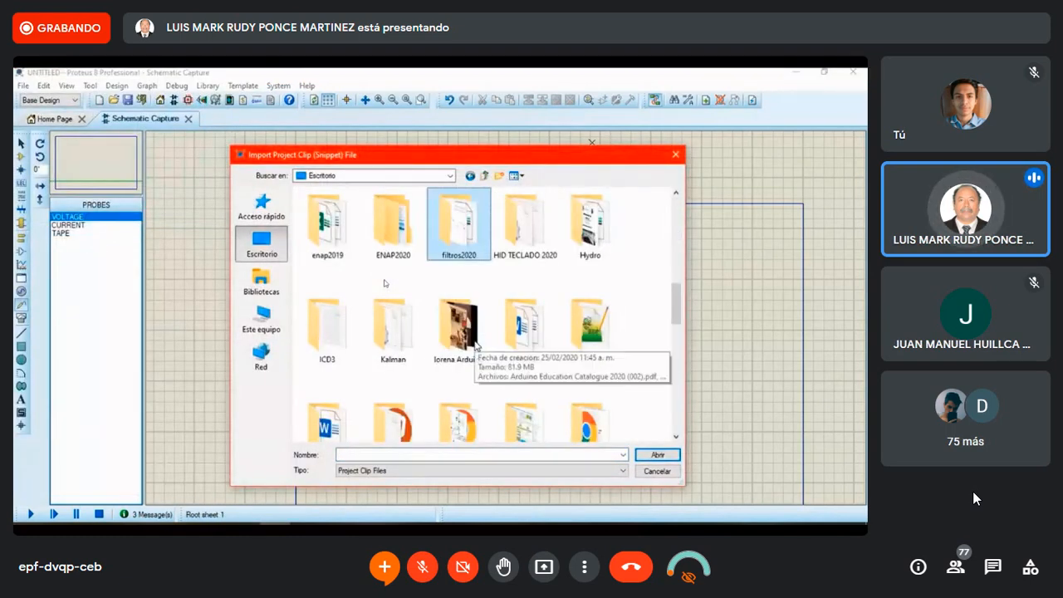
key("Return")
key("Down")
key("Down")
key("Up")
key("Up")
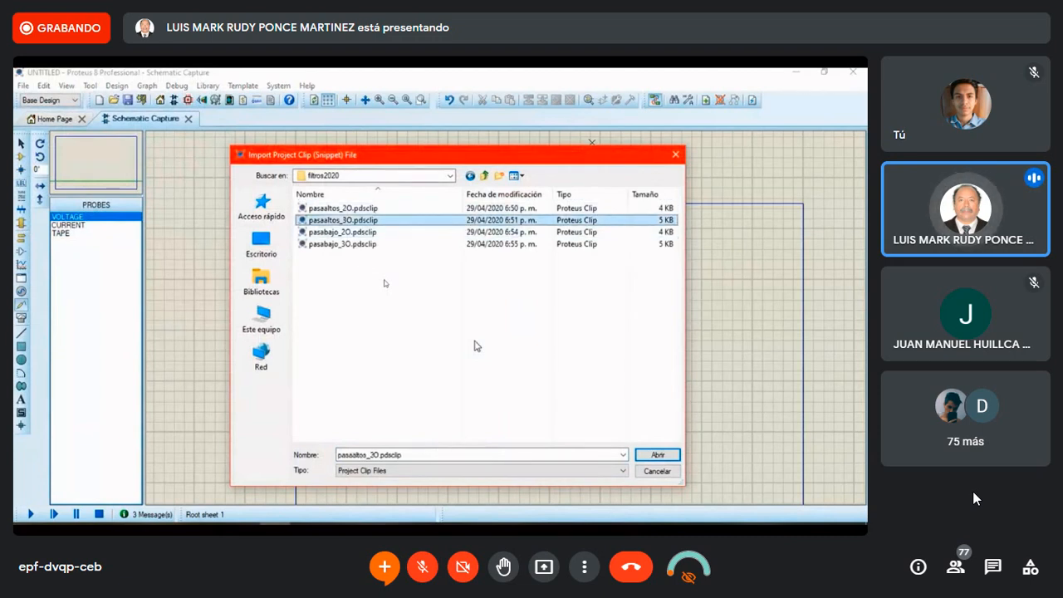
key("Down")
key("Down")
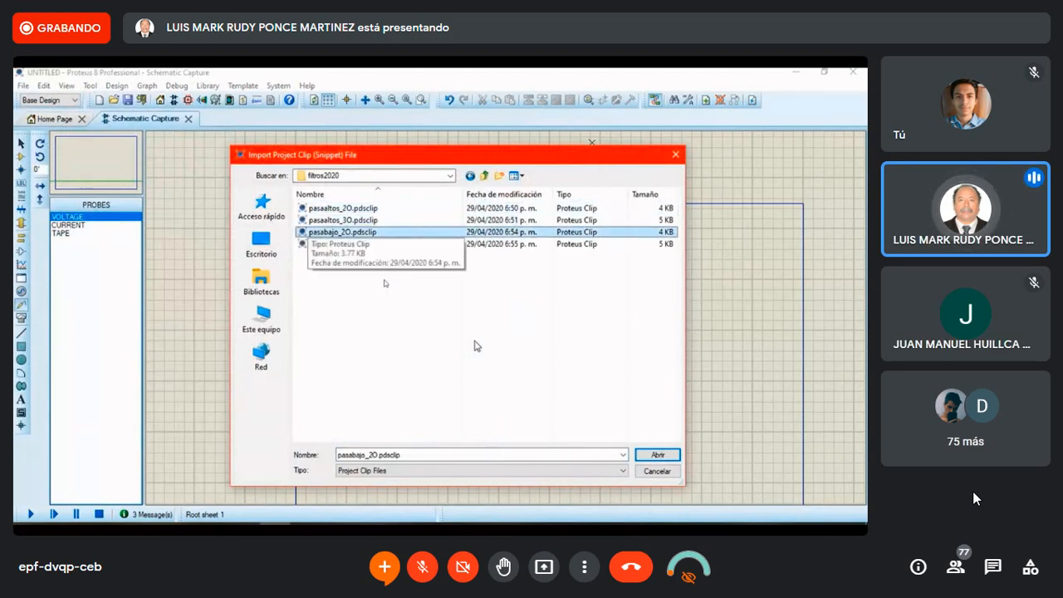
key("Down")
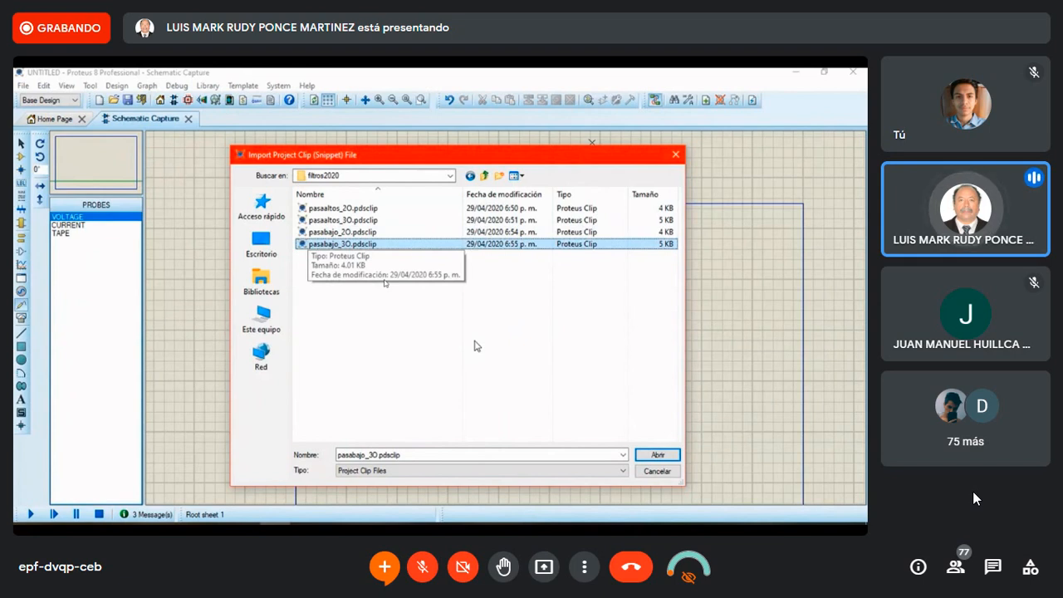
Consult the Tabla sheet in the Excel filter workbook, and edit the C1 capacitor value of the third-order stage in the Proteus schematic
key("alt+Tab")
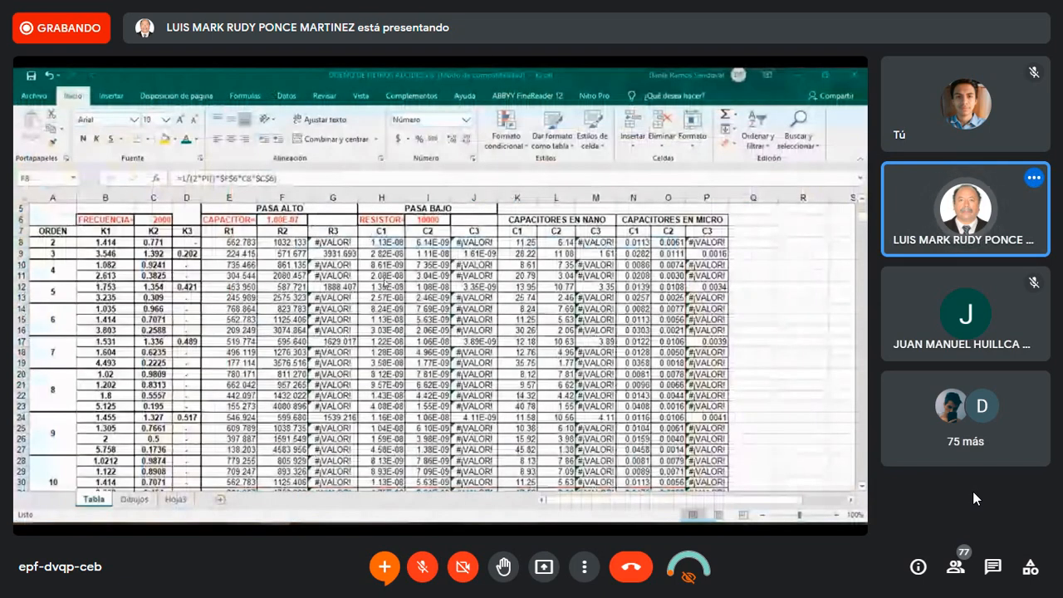
left_click(336, 524)
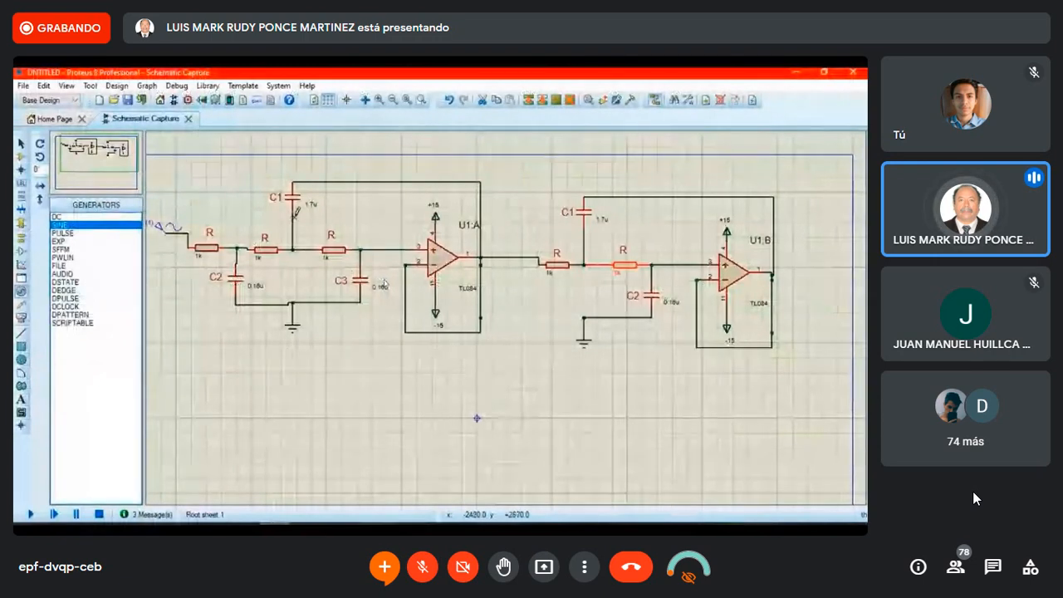
type("5")
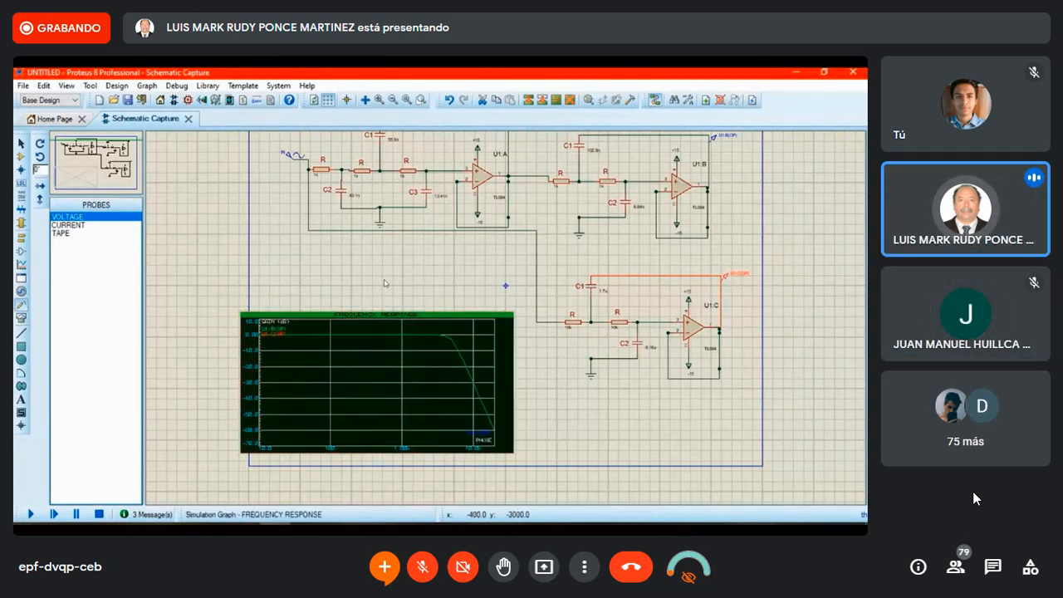
Delete the U1:C(OP) phase trace from the frequency response graph
right_click(481, 434)
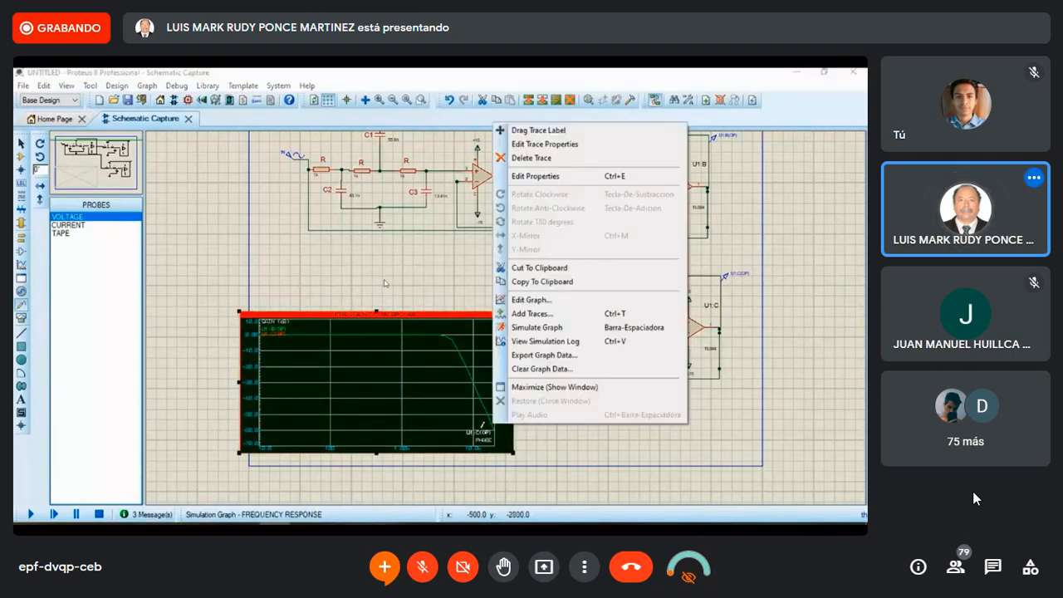
left_click(547, 163)
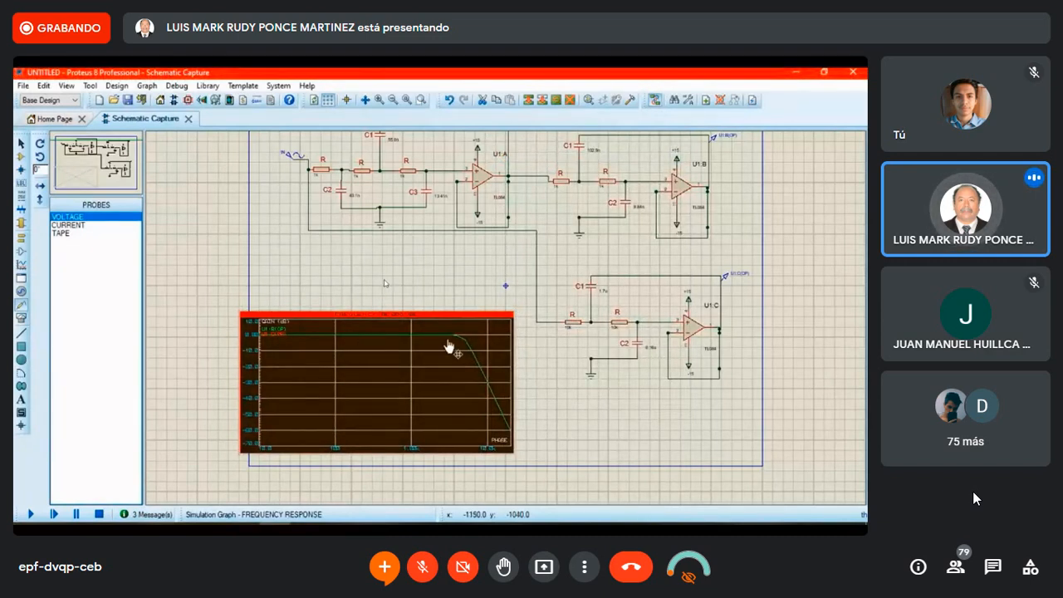
Set both resistors of the separate second-order stage around U1:C to 1k
double_click(569, 331)
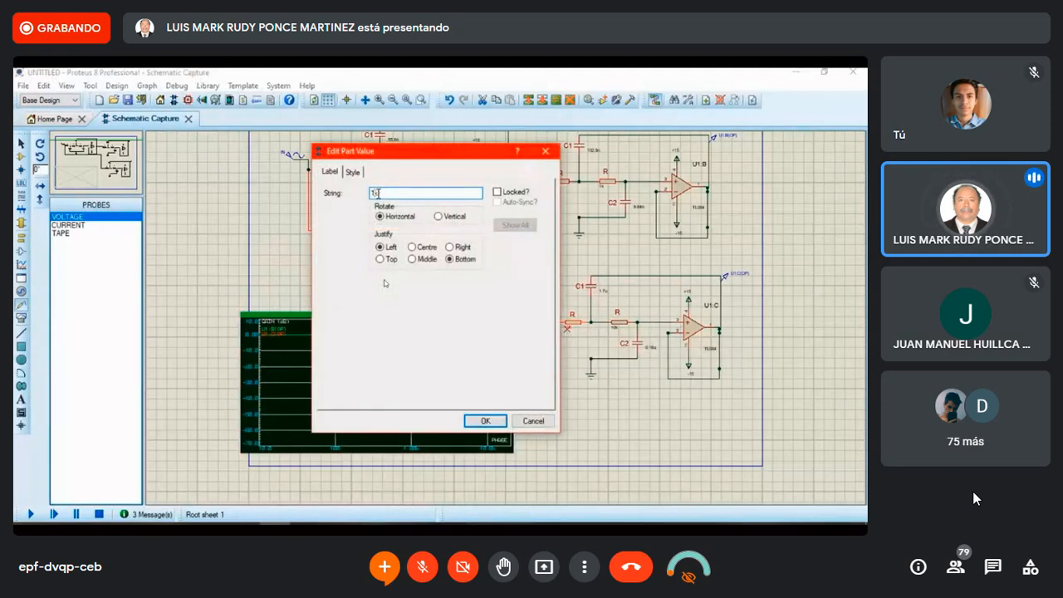
type("1k")
key("Return")
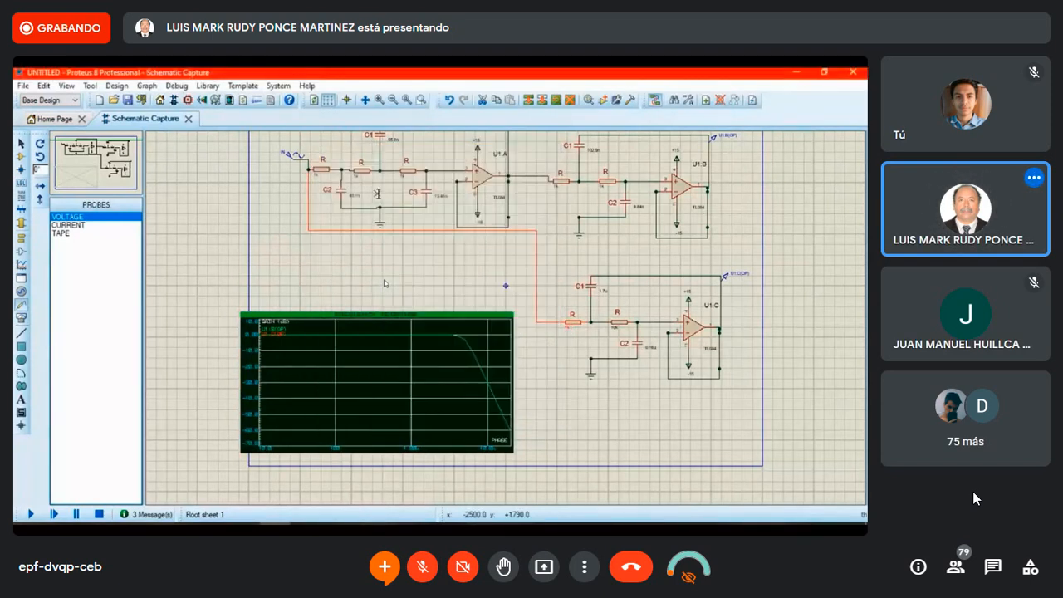
double_click(616, 327)
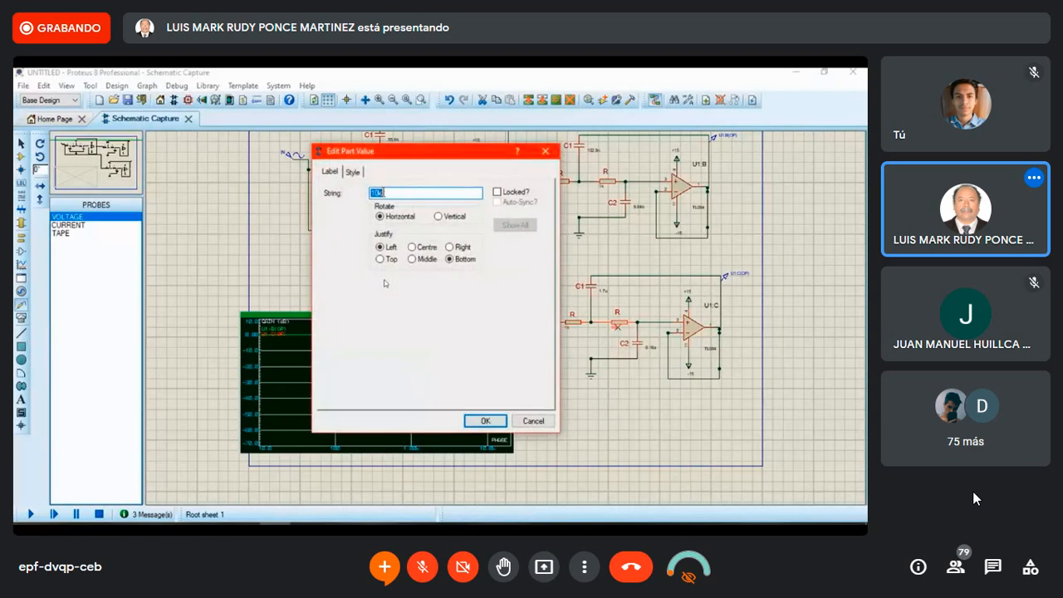
key("Return")
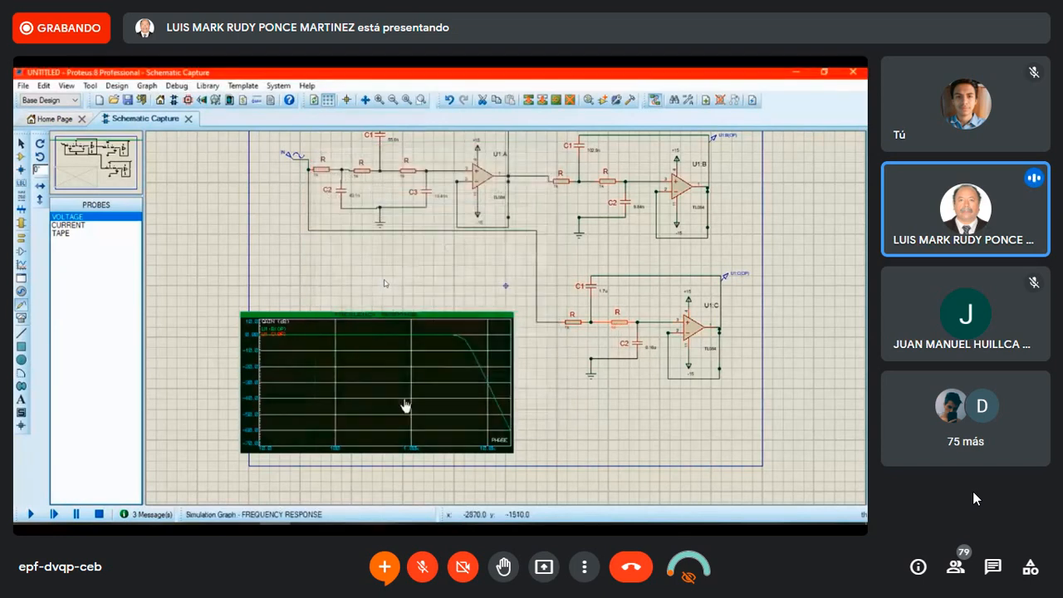
Switch to the Excel workbook and highlight the order 2 row on the Tabla sheet to read its low-pass capacitor values
key("alt+Tab")
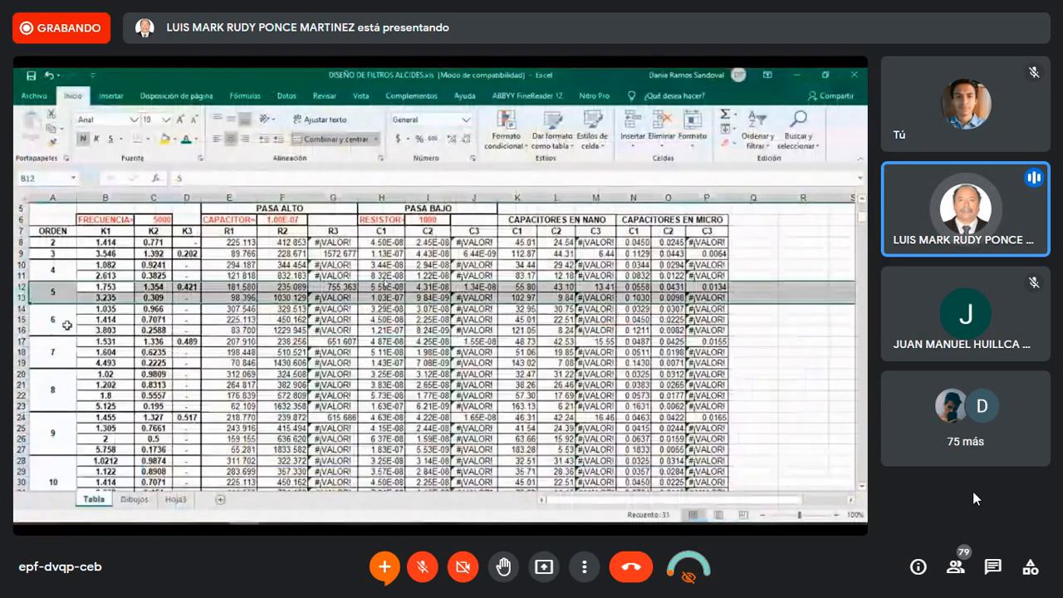
left_click(25, 242)
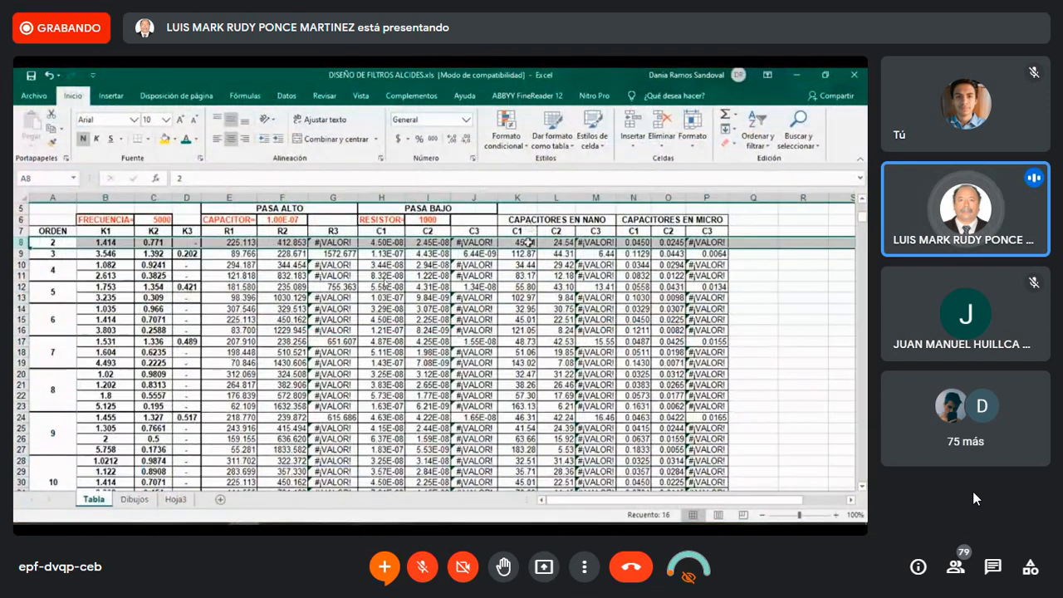